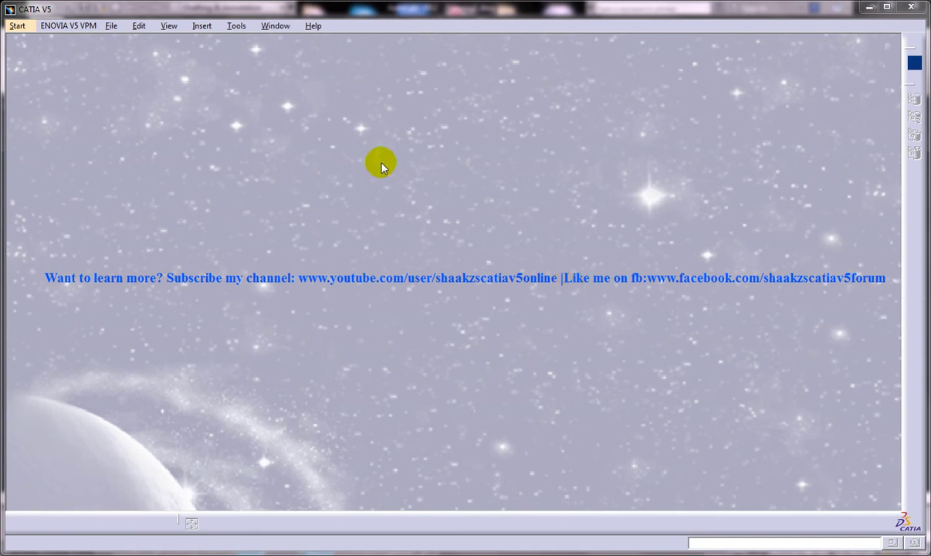
# - Open the 2valve seat part via File > New from to load the green valve seat model
pyautogui.click(92, 26)
pyautogui.moveTo(111, 26)
pyautogui.click(132, 64)
pyautogui.click(312, 339)
pyautogui.press('Return')
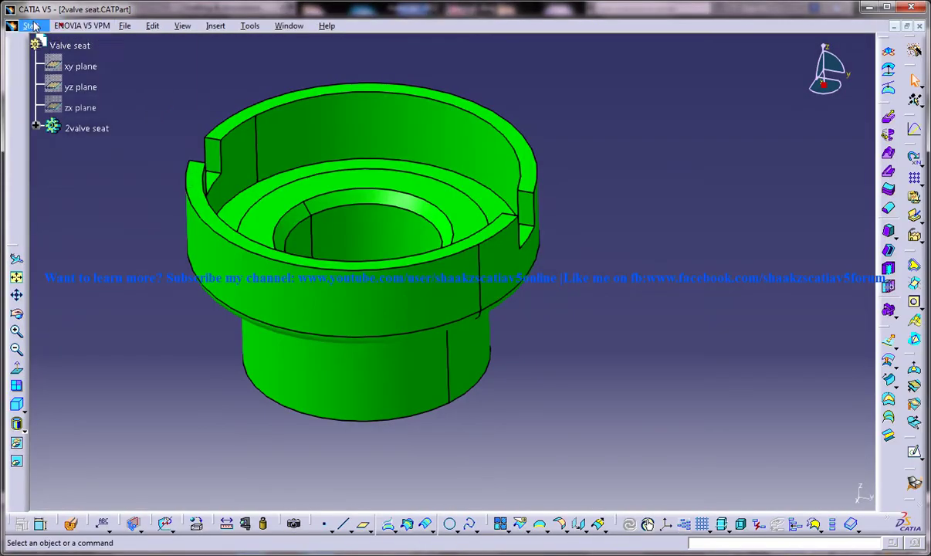
# - Start a new drawing in the Drafting workbench using the standard ISO A0 layout
pyautogui.click(31, 25)
pyautogui.moveTo(65, 56)
pyautogui.click(215, 181)
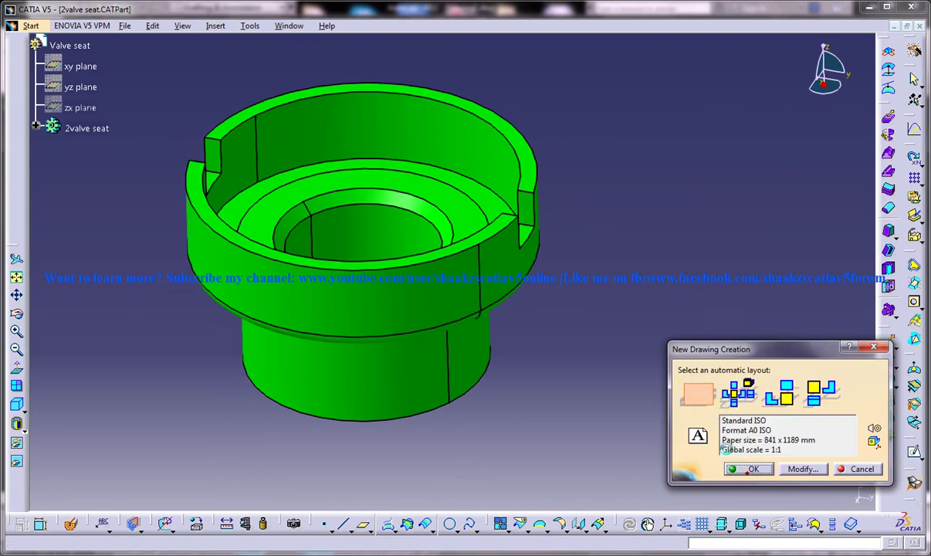
pyautogui.click(748, 469)
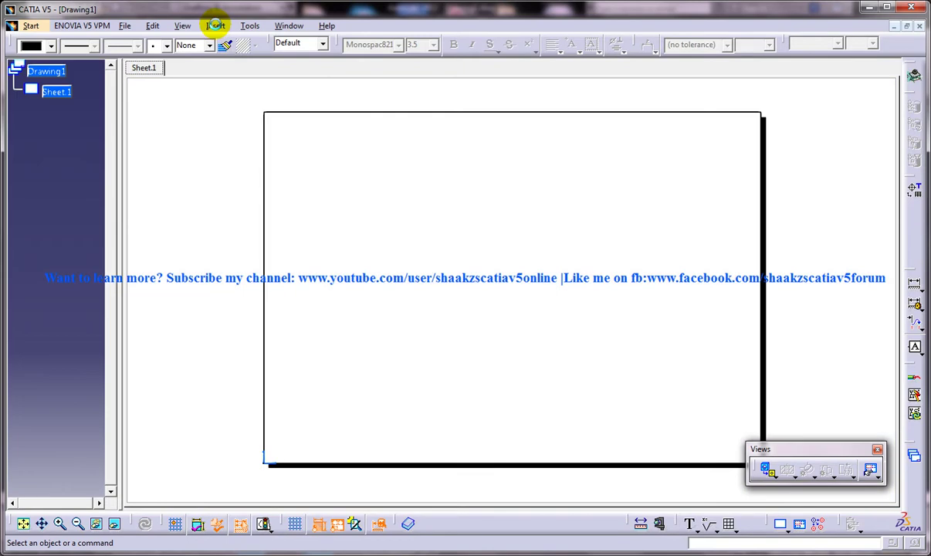
# - Project a 1:1 front view of the valve seat from its yz plane onto Sheet.1
pyautogui.click(216, 25)
pyautogui.click(238, 78)
pyautogui.click(259, 94)
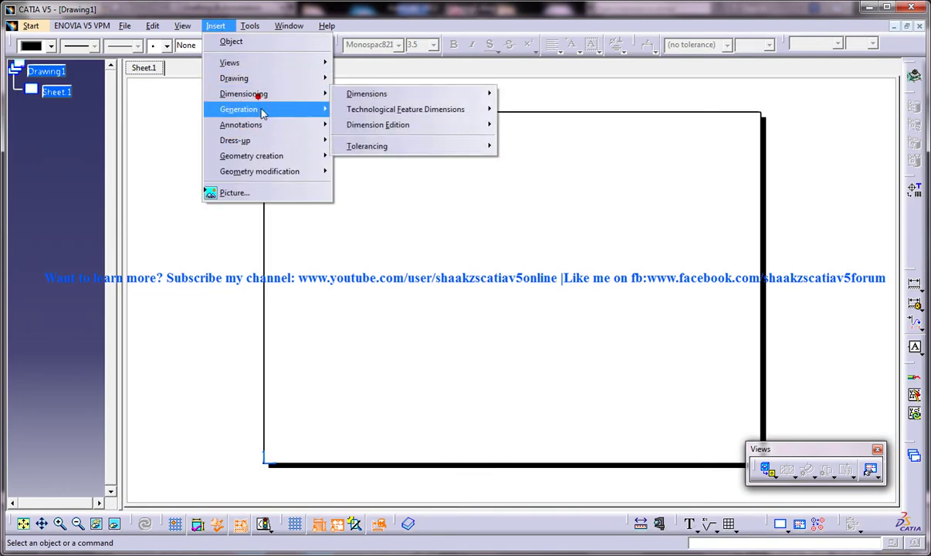
pyautogui.click(261, 109)
pyautogui.click(253, 62)
pyautogui.click(380, 62)
pyautogui.click(450, 63)
pyautogui.click(289, 26)
pyautogui.click(321, 111)
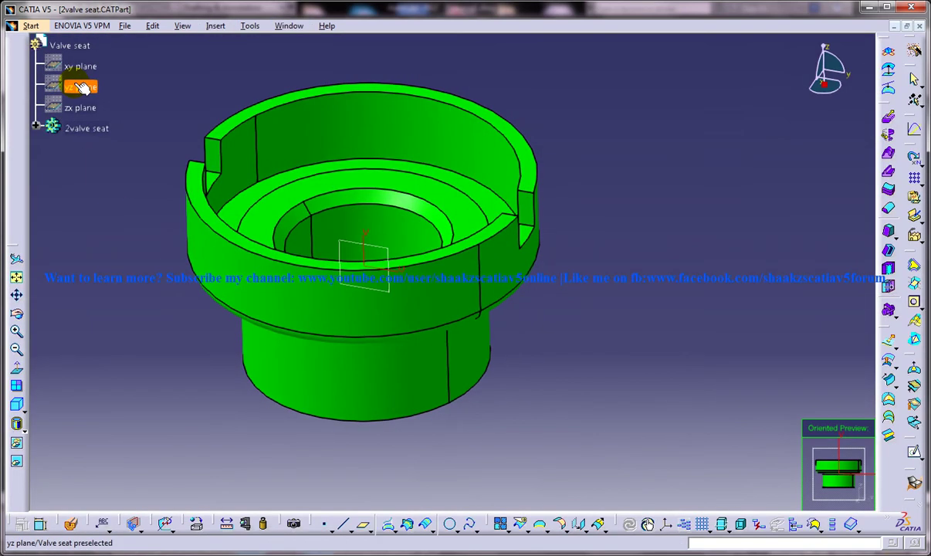
pyautogui.click(82, 87)
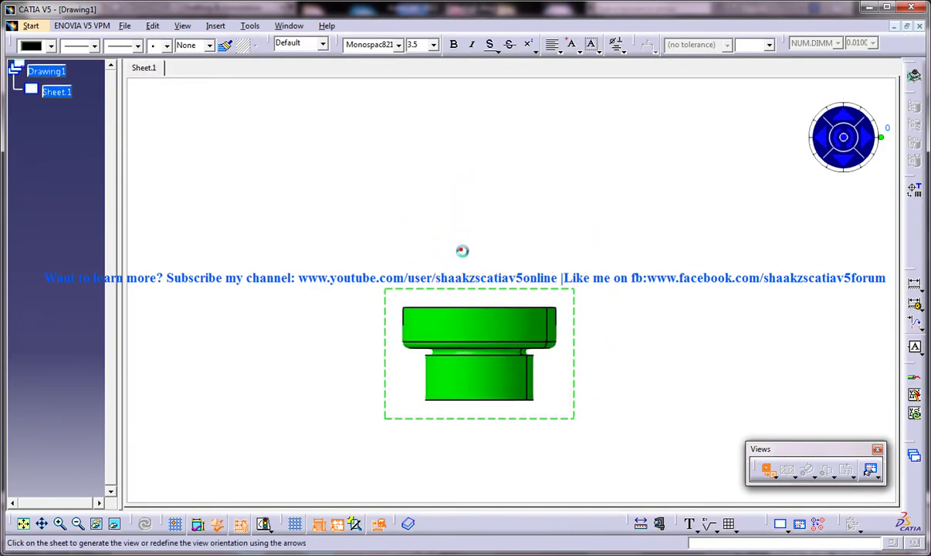
pyautogui.click(436, 238)
pyautogui.moveTo(498, 220); pyautogui.dragTo(457, 205, button='middle')
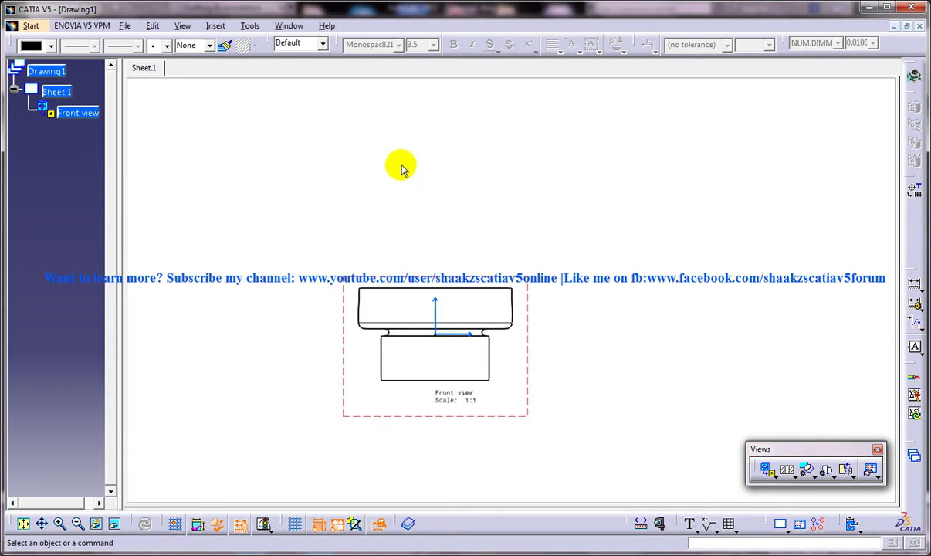
pyautogui.click(251, 28)
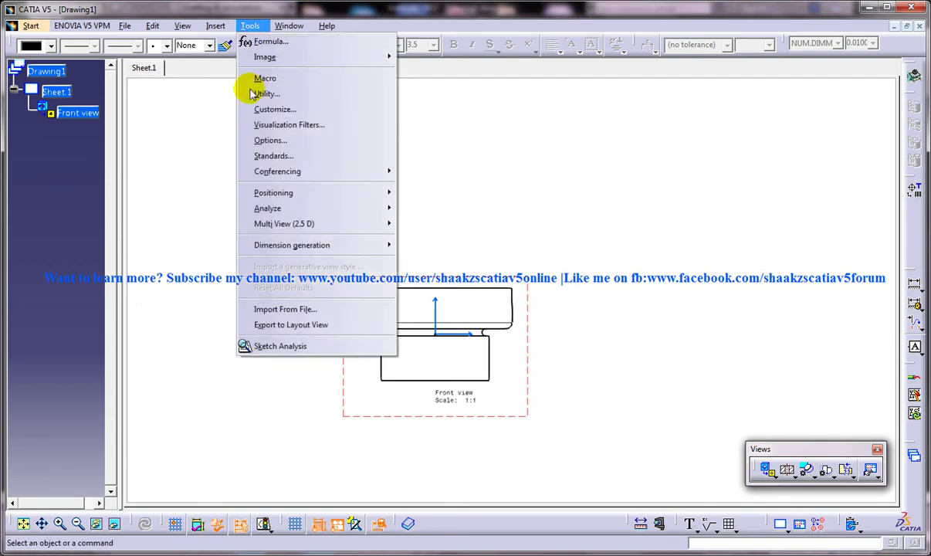
pyautogui.click(268, 140)
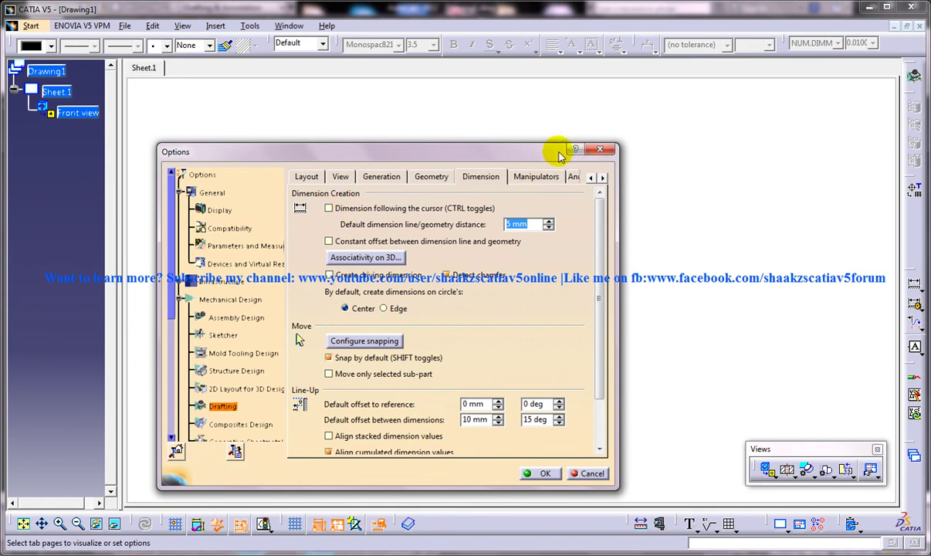
pyautogui.click(599, 151)
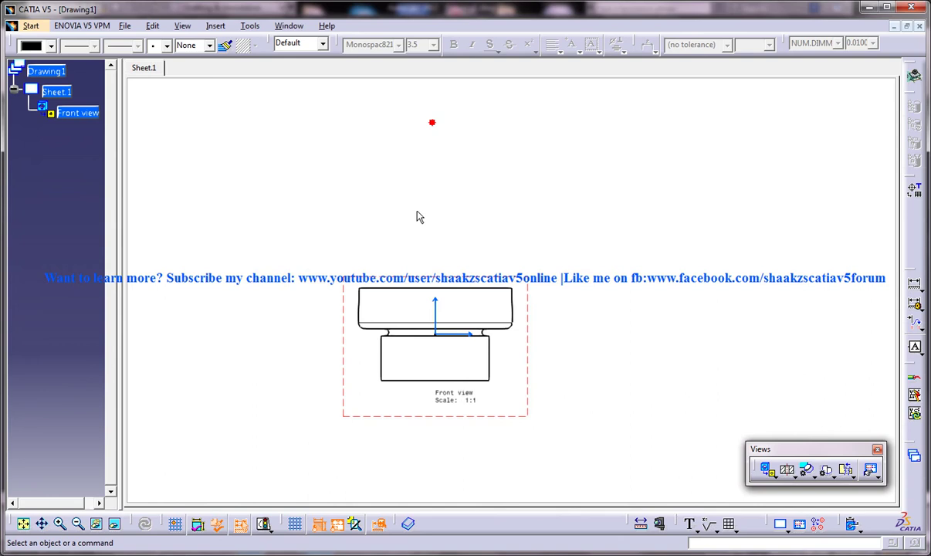
pyautogui.moveTo(415, 228)
pyautogui.mouseDown(button='middle')
pyautogui.moveTo(415, 207)
pyautogui.moveTo(449, 178)
pyautogui.mouseUp(button='middle')
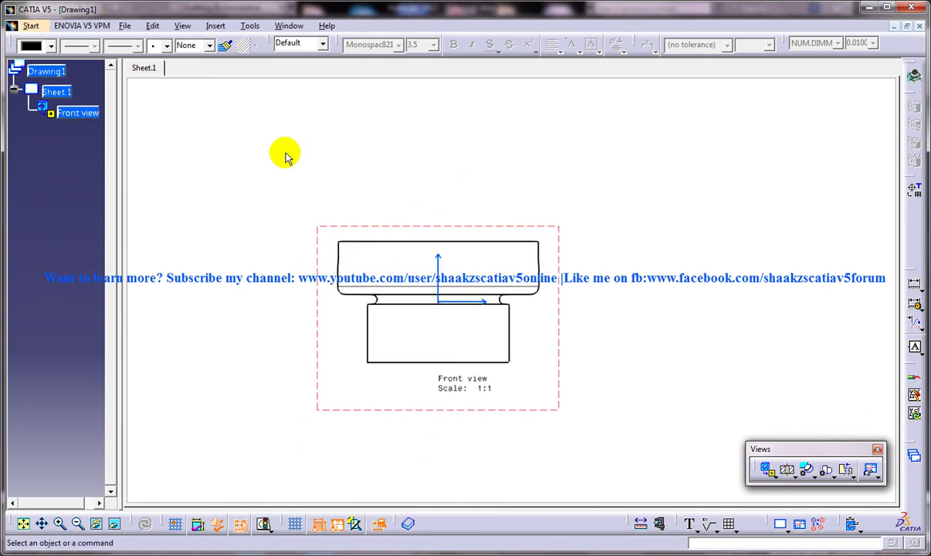
pyautogui.click(217, 25)
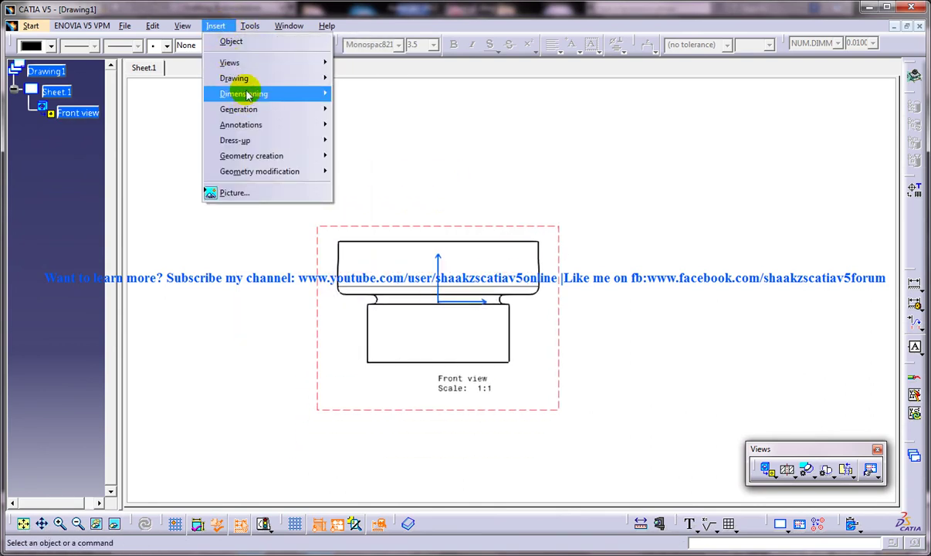
# - Try a width dimension between the lower body's edges, then cancel it, leaving no dimensions
pyautogui.moveTo(245, 94)
pyautogui.moveTo(363, 93)
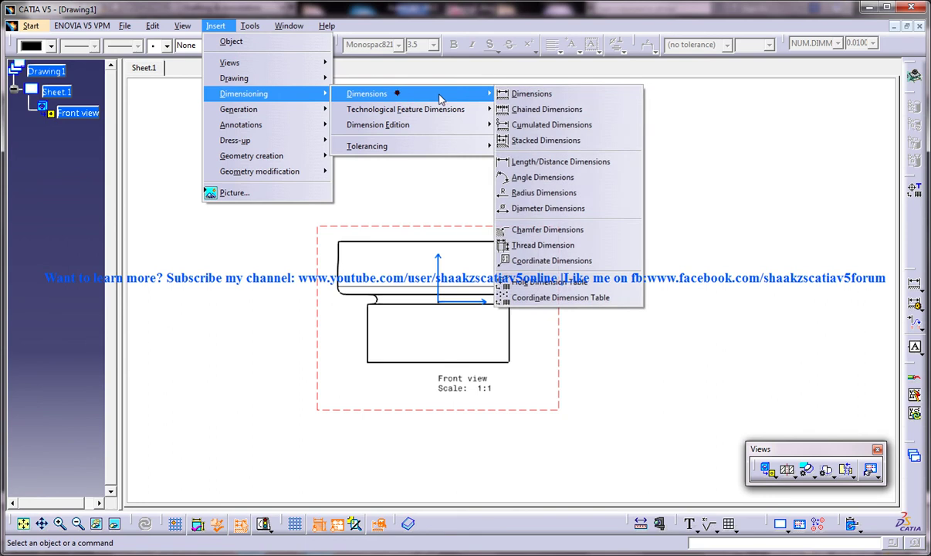
pyautogui.click(547, 96)
pyautogui.moveTo(336, 216)
pyautogui.mouseDown(button='middle')
pyautogui.moveTo(348, 173)
pyautogui.moveTo(381, 192)
pyautogui.mouseUp(button='middle')
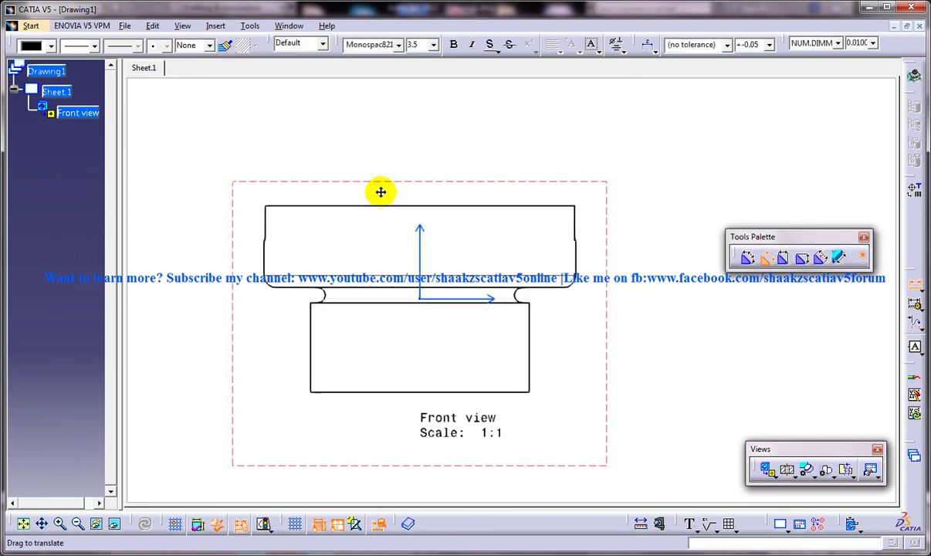
pyautogui.click(320, 346)
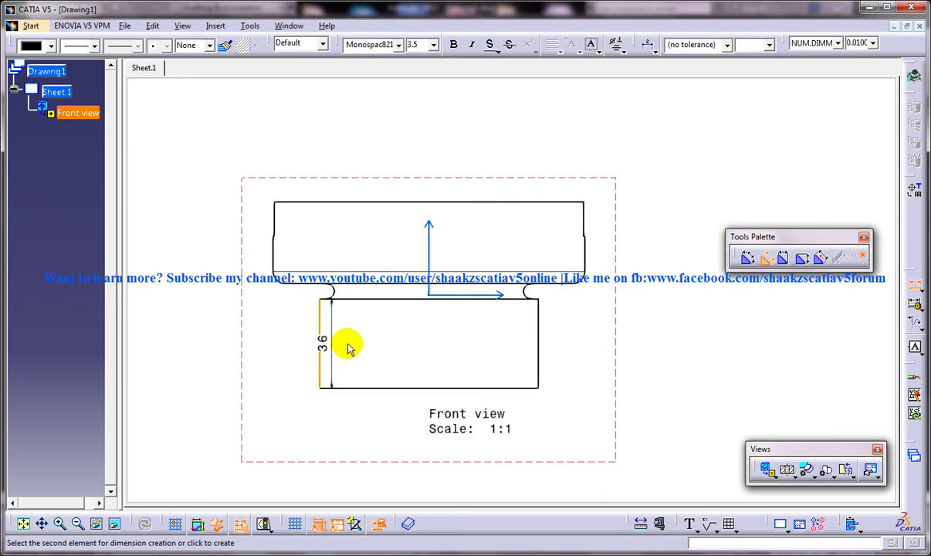
pyautogui.click(536, 333)
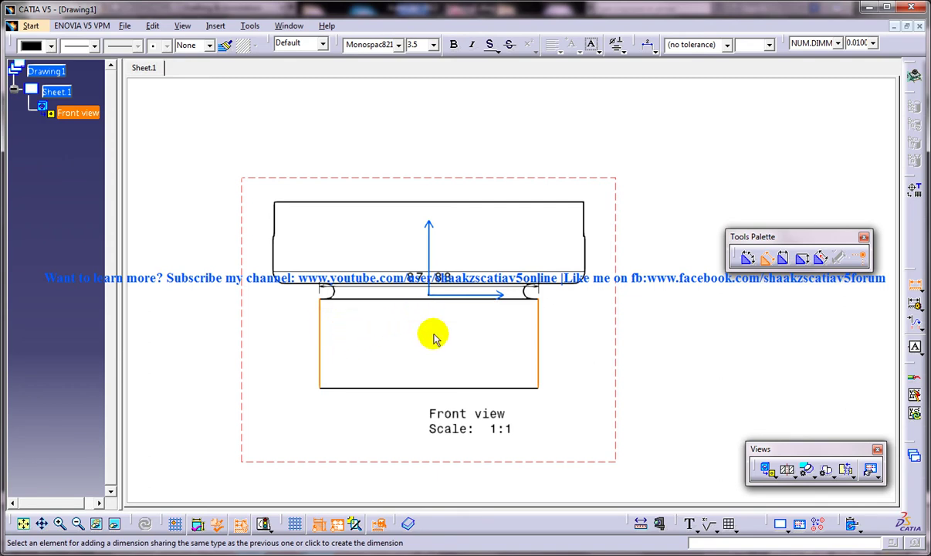
pyautogui.press('Escape')
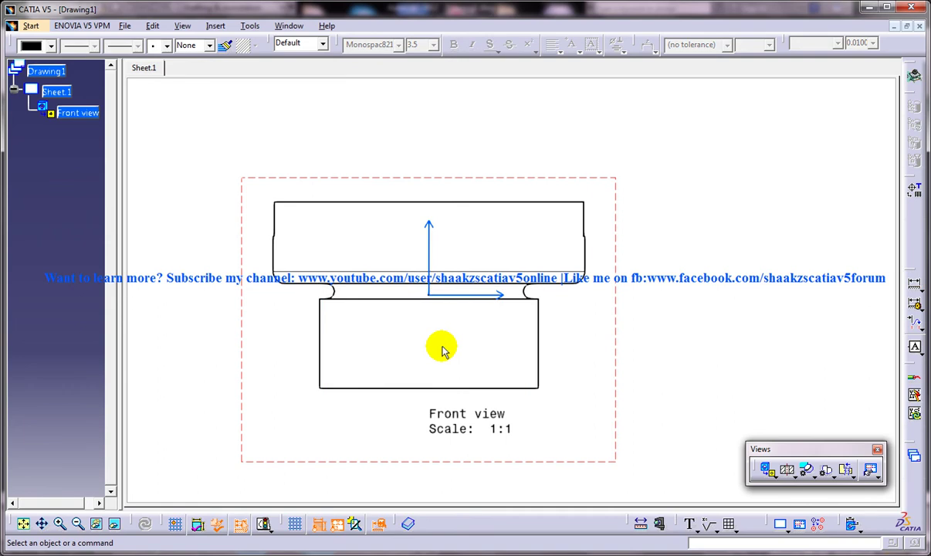
# - Browse the Drafting option pages in Tools > Options, ending on the Dimension settings
pyautogui.click(249, 26)
pyautogui.click(285, 140)
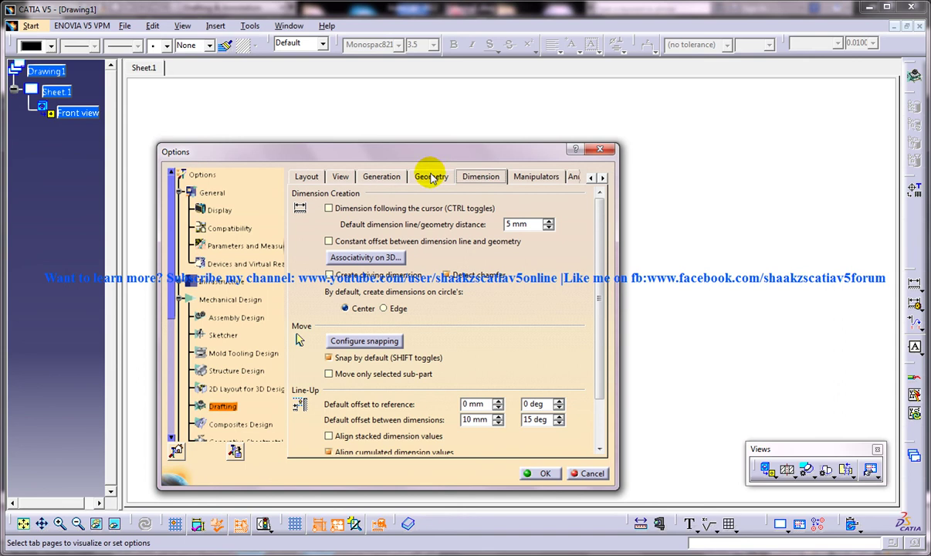
pyautogui.click(488, 171)
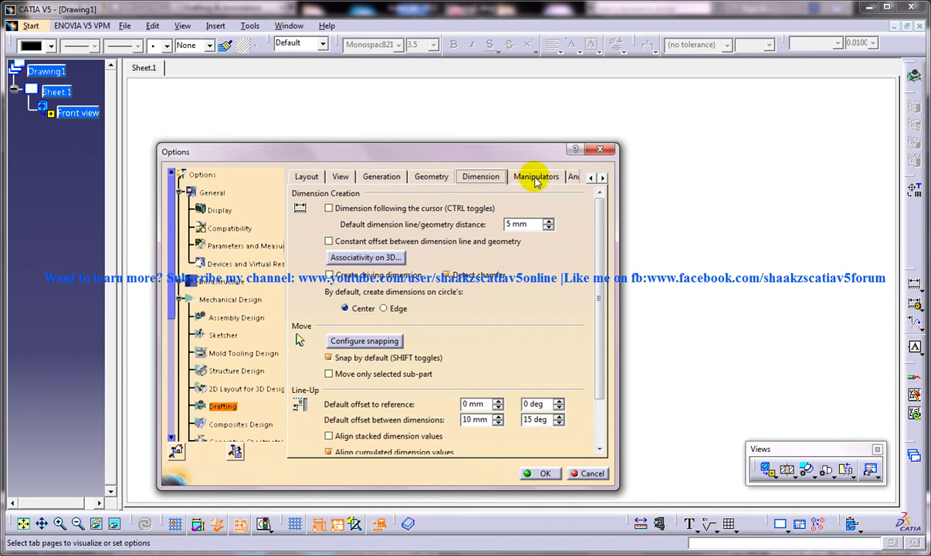
pyautogui.click(536, 177)
pyautogui.click(574, 176)
pyautogui.click(359, 177)
pyautogui.click(311, 177)
pyautogui.click(409, 177)
pyautogui.click(497, 179)
pyautogui.click(367, 178)
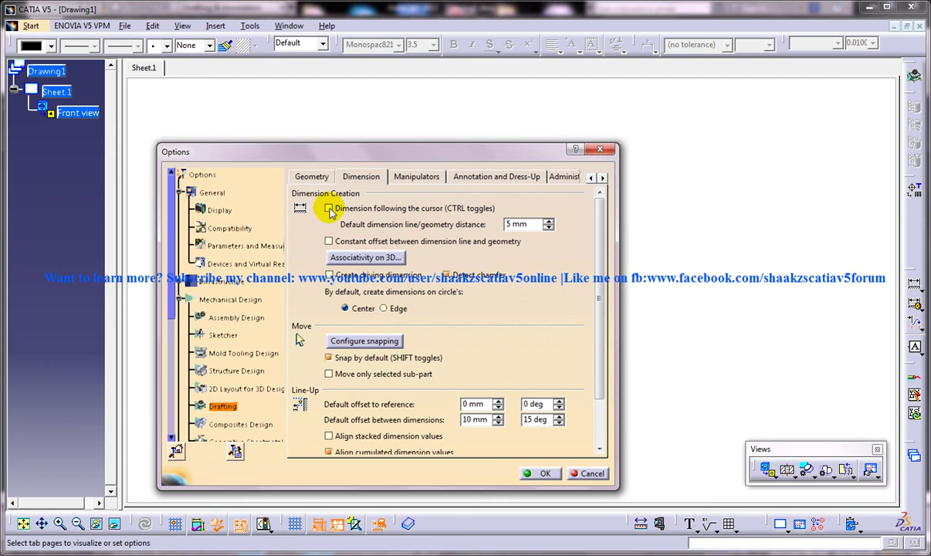
# - Check 'Dimension following the cursor' and confirm the options with OK
pyautogui.click(330, 208)
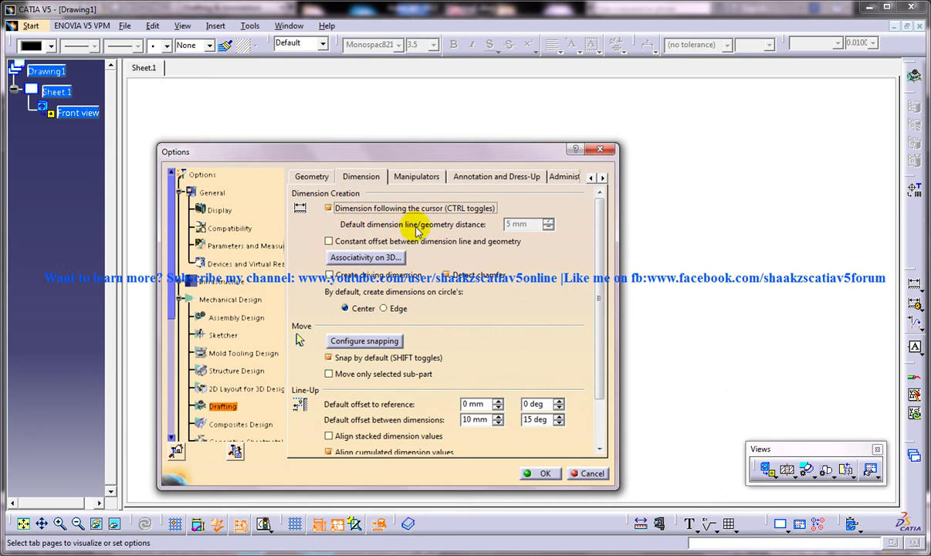
pyautogui.scroll(-2, 559, 378)
pyautogui.click(544, 473)
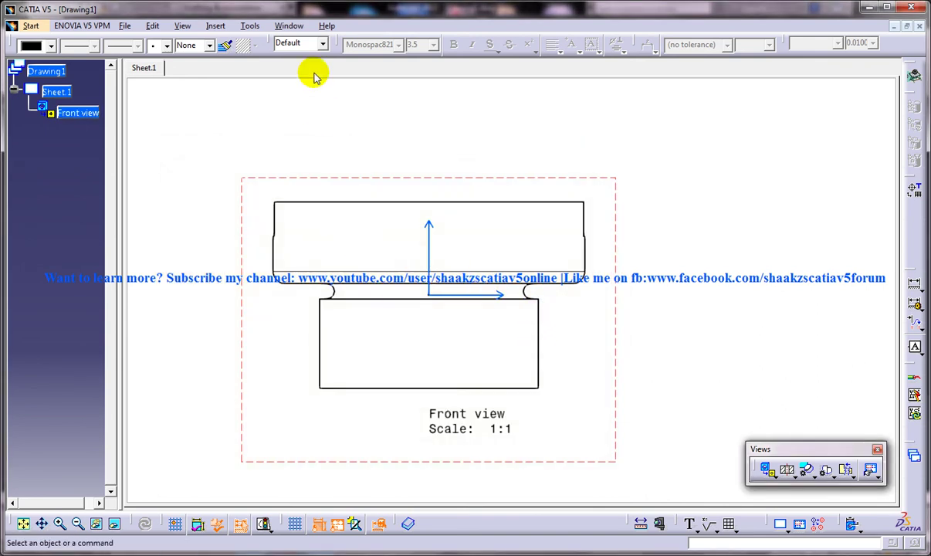
# - Dimension the lower block's width as 87.88, placed below the block, and recentre the view
pyautogui.click(216, 25)
pyautogui.moveTo(285, 93)
pyautogui.moveTo(436, 93)
pyautogui.click(541, 94)
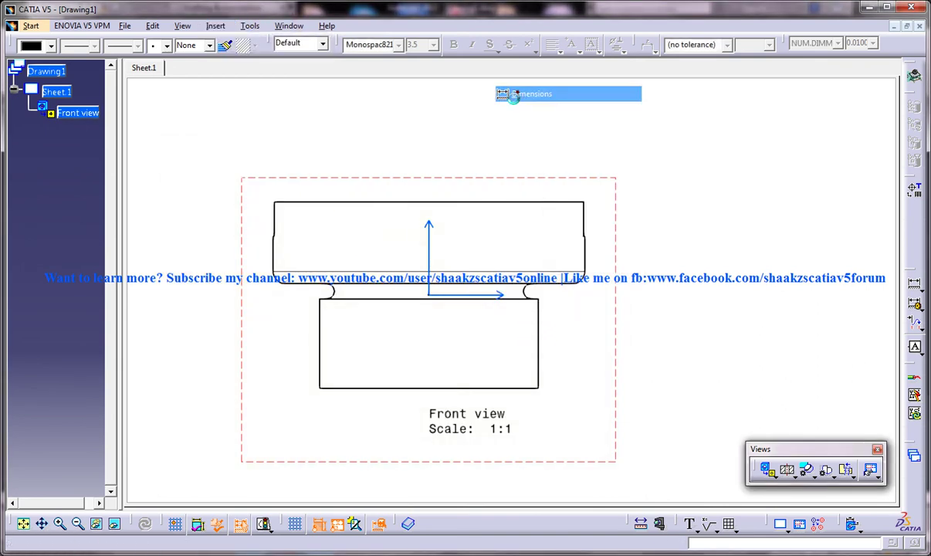
pyautogui.click(321, 344)
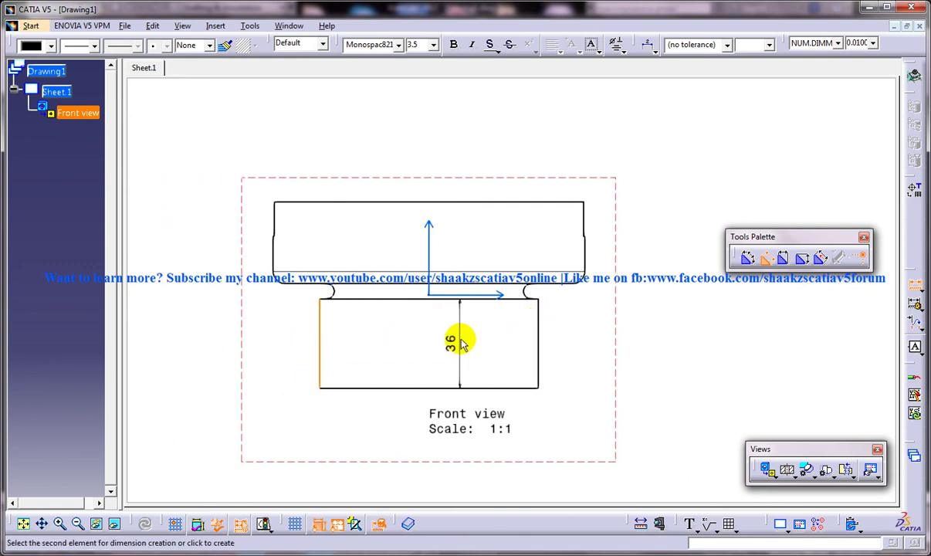
pyautogui.click(544, 322)
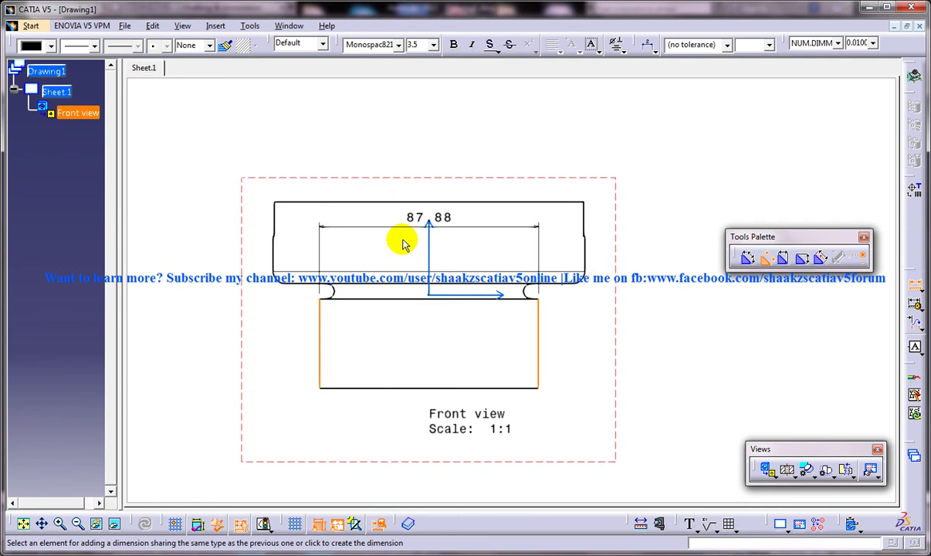
pyautogui.click(409, 209)
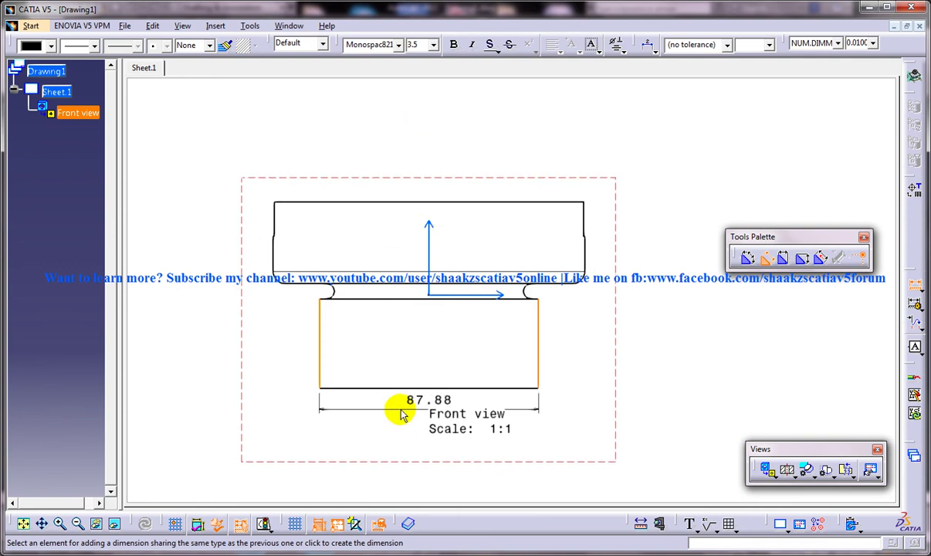
pyautogui.click(400, 415)
pyautogui.scroll(1, 444, 317)
pyautogui.scroll(2, 415, 312)
pyautogui.moveTo(384, 309); pyautogui.dragTo(421, 322, button='middle')
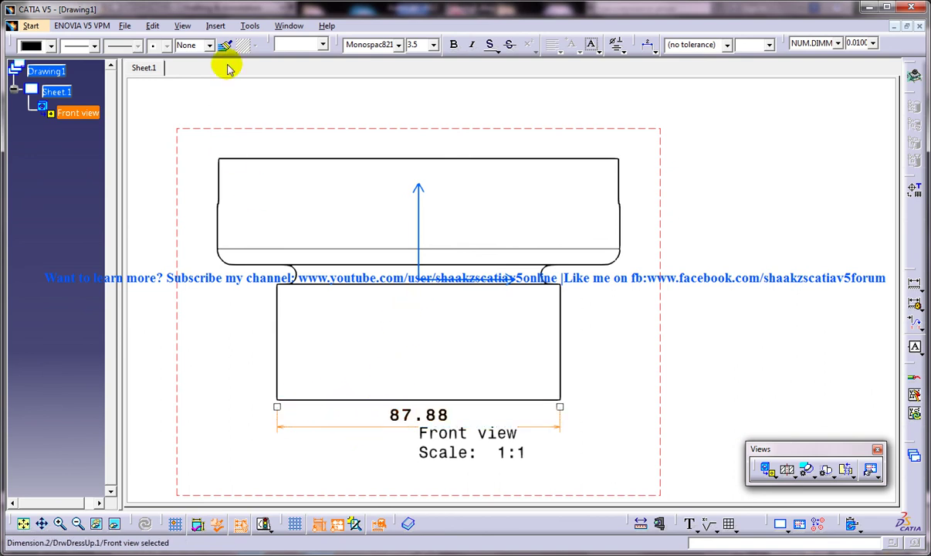
# - Uncheck 'Dimension following the cursor' and set the default dimension-to-geometry distance to 7 mm
pyautogui.click(249, 26)
pyautogui.click(300, 140)
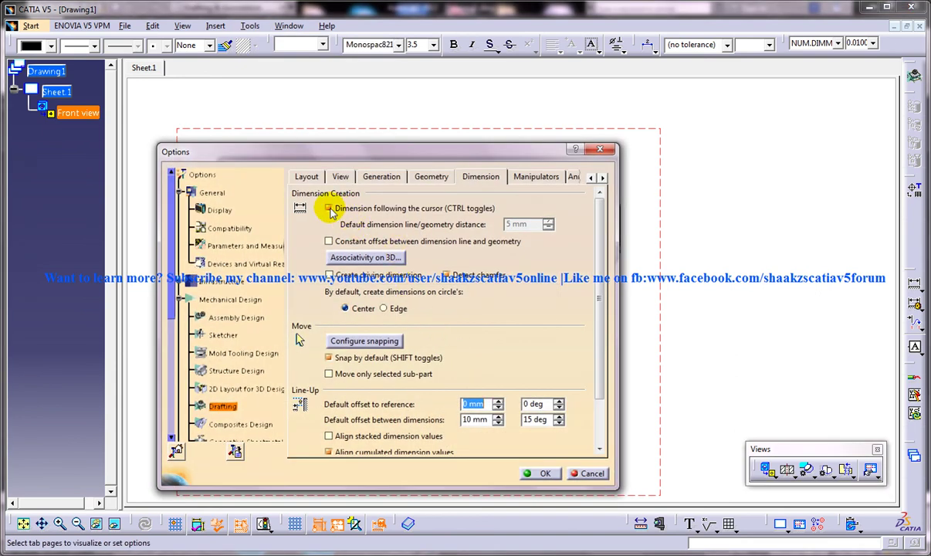
pyautogui.click(329, 209)
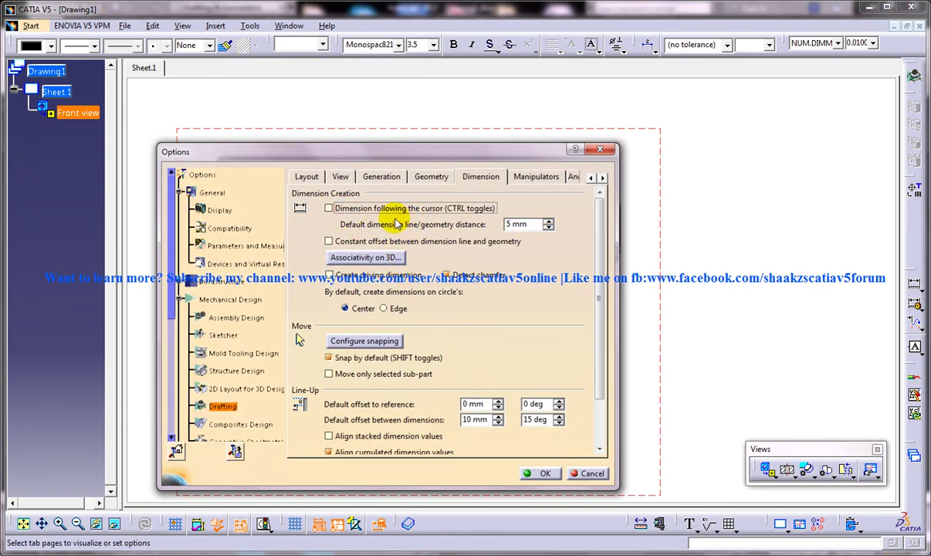
pyautogui.doubleClick(519, 224)
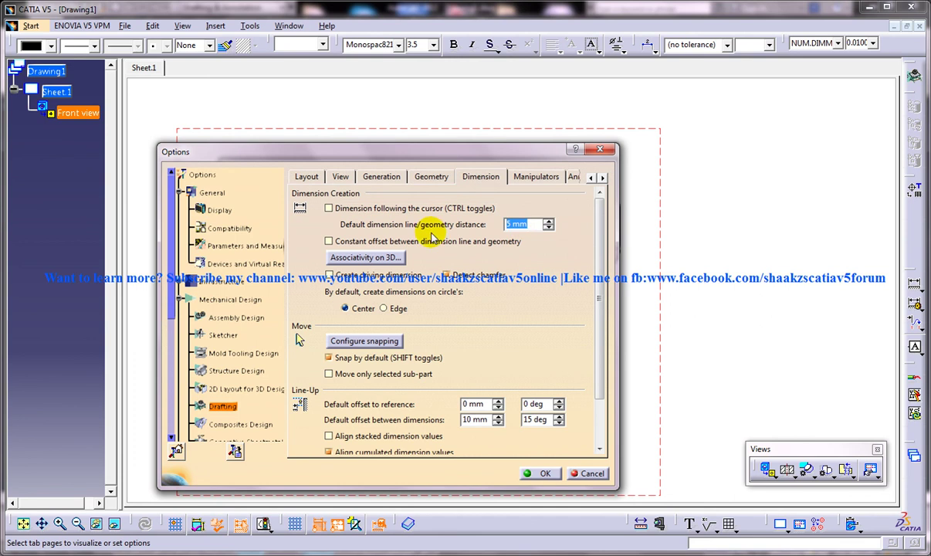
pyautogui.click(539, 473)
# - Add a chained 36 height dimension beside the lower block's right edge
pyautogui.click(214, 26)
pyautogui.moveTo(241, 93)
pyautogui.moveTo(374, 94)
pyautogui.click(526, 112)
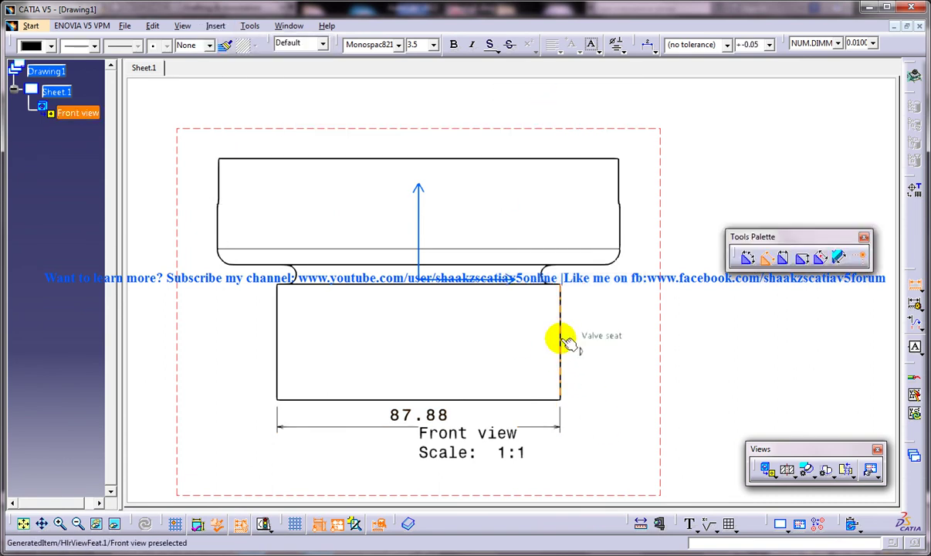
pyautogui.click(559, 337)
pyautogui.click(601, 338)
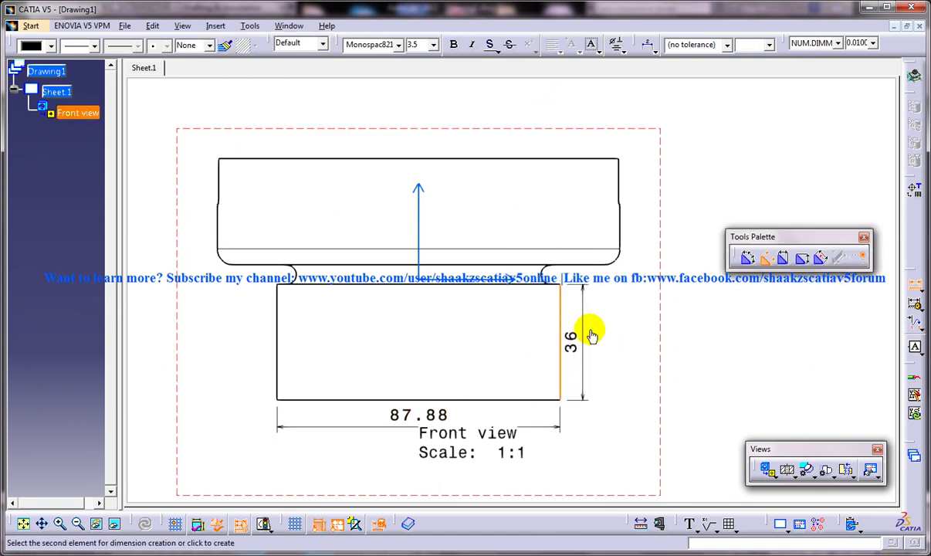